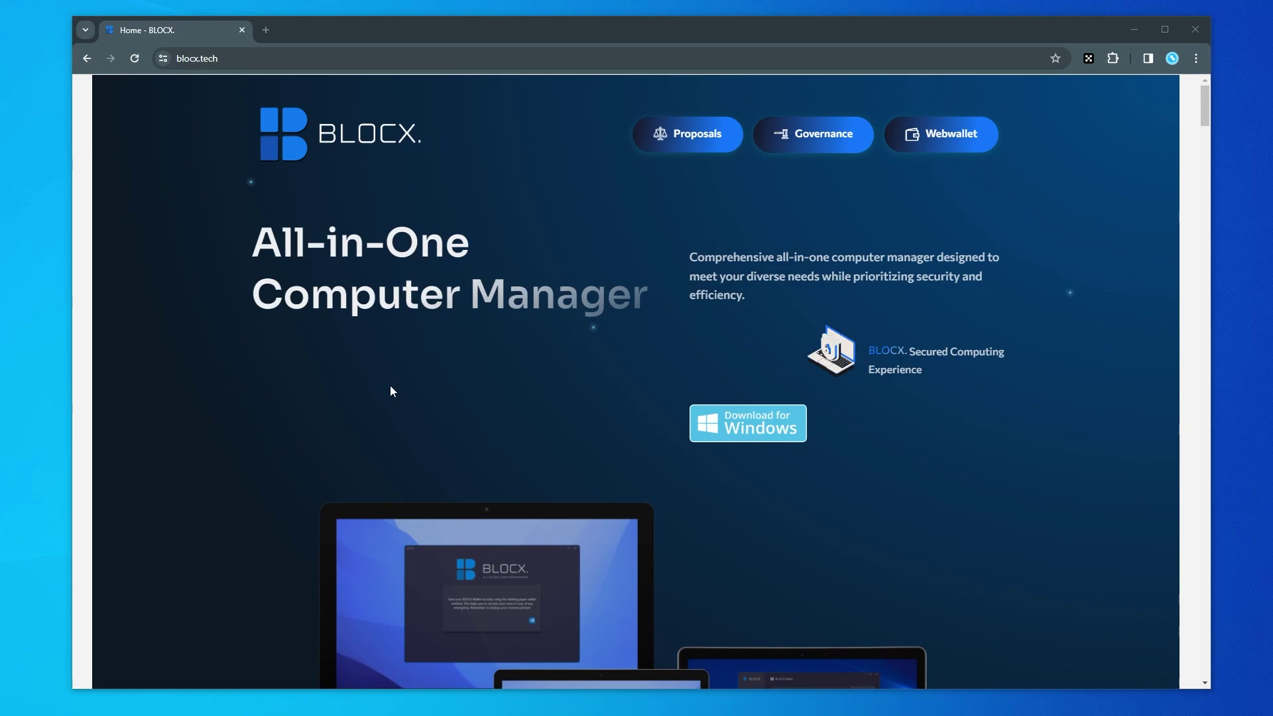
Open the BLOCX web wallet (wallet.blocx.space) in a new tab from the blocx.tech header.
{"action": "left_click", "coordinate": [953, 138]}
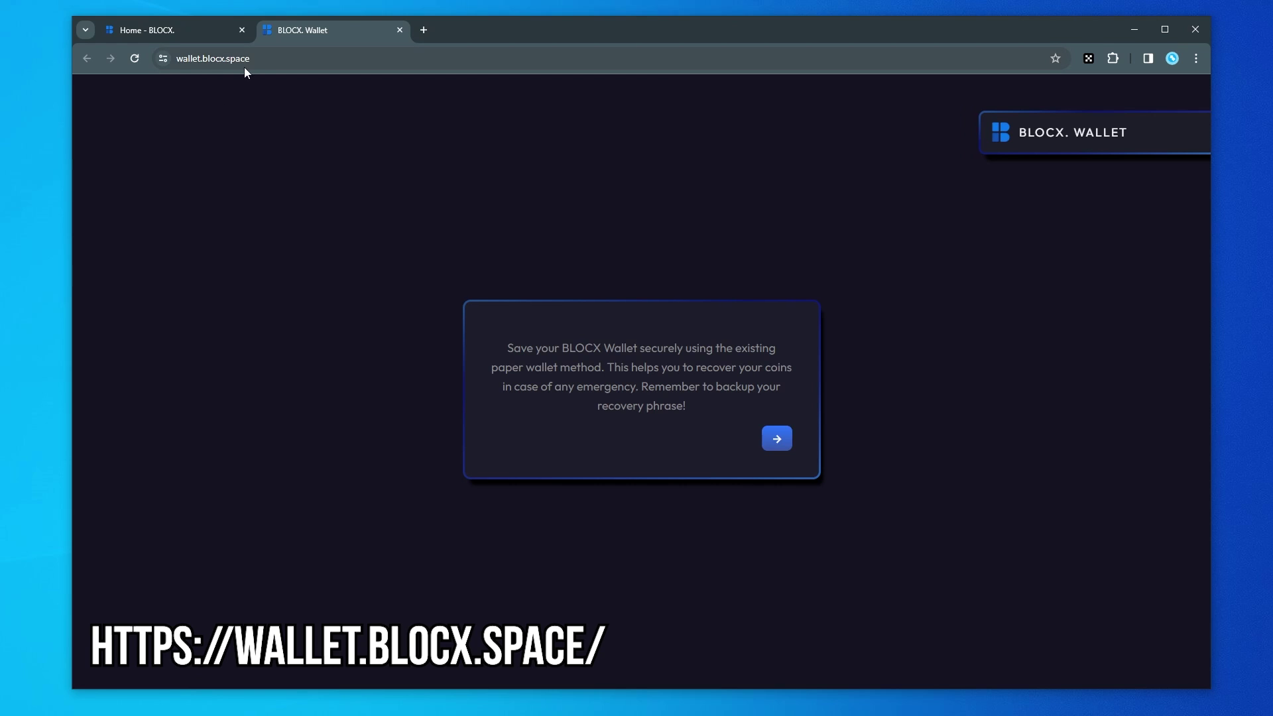
Advance through the backup-notice intro cards to the newly generated 18-word recovery phrase.
{"action": "left_click", "coordinate": [786, 445]}
{"action": "left_click", "coordinate": [777, 455]}
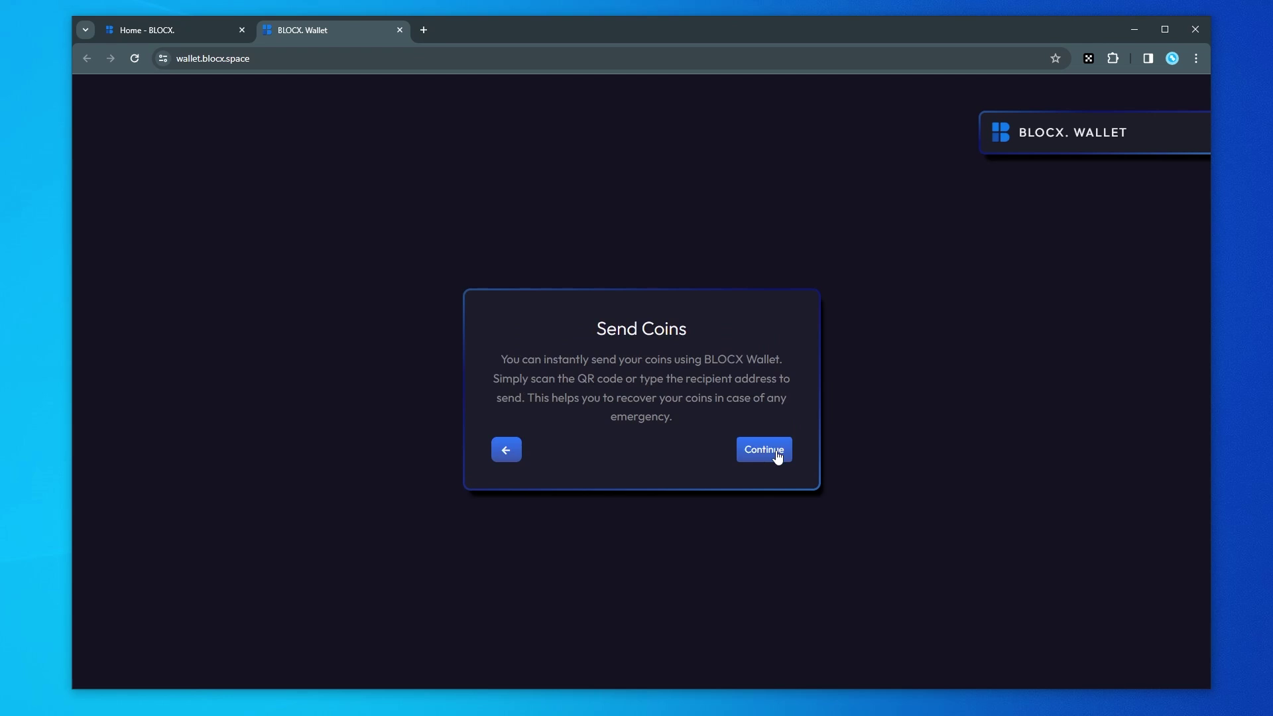
{"action": "left_click", "coordinate": [777, 455]}
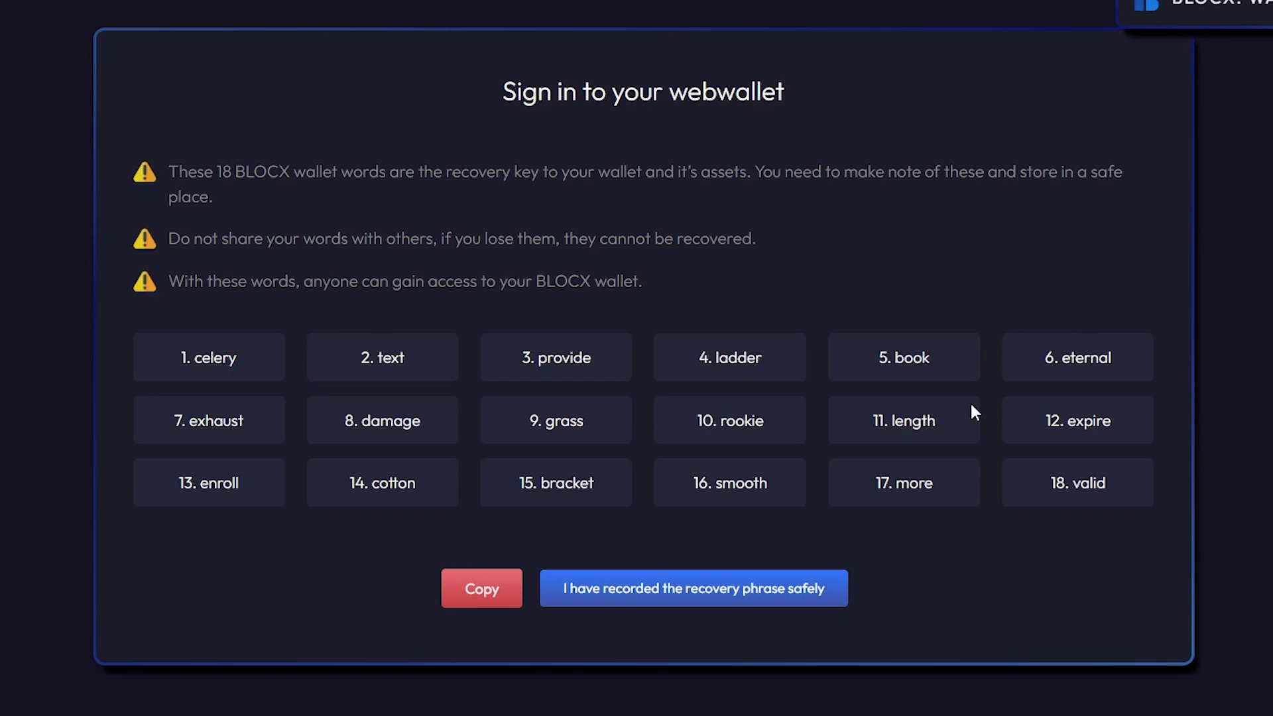
Confirm the recovery words are recorded and name the wallet 'CryptoJar'.
{"action": "left_click", "coordinate": [721, 601]}
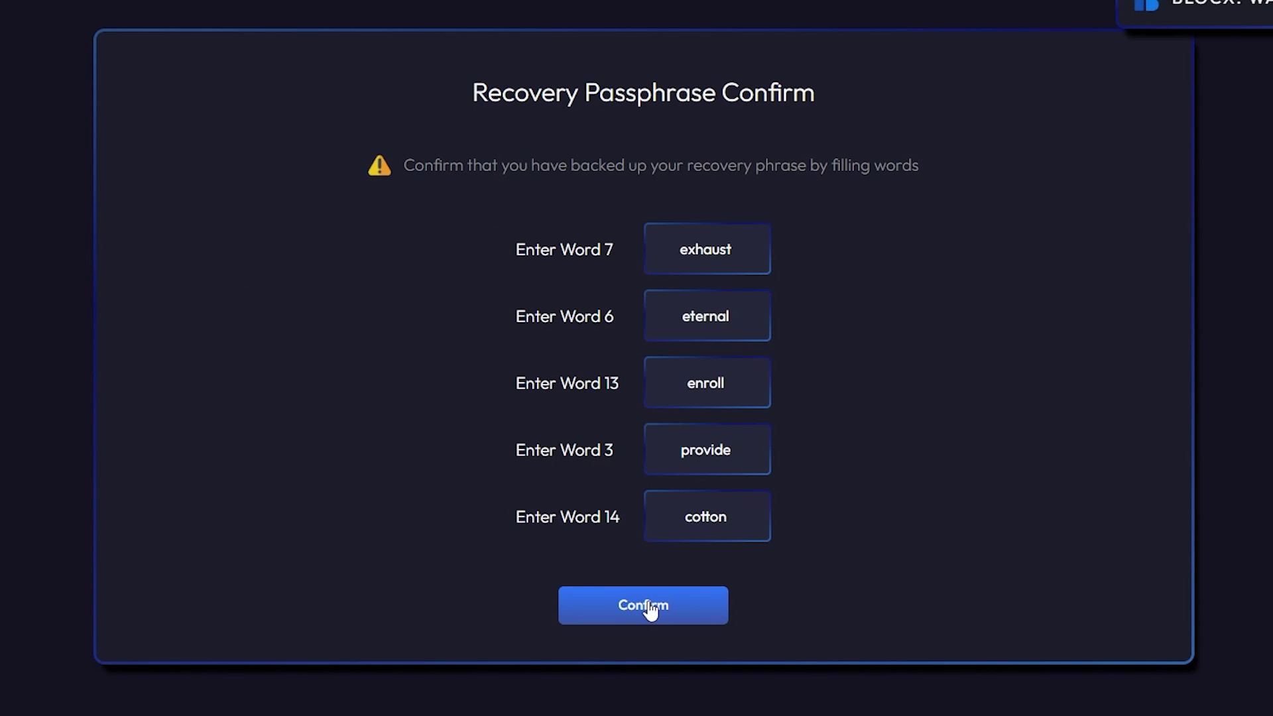
{"action": "left_click", "coordinate": [648, 607]}
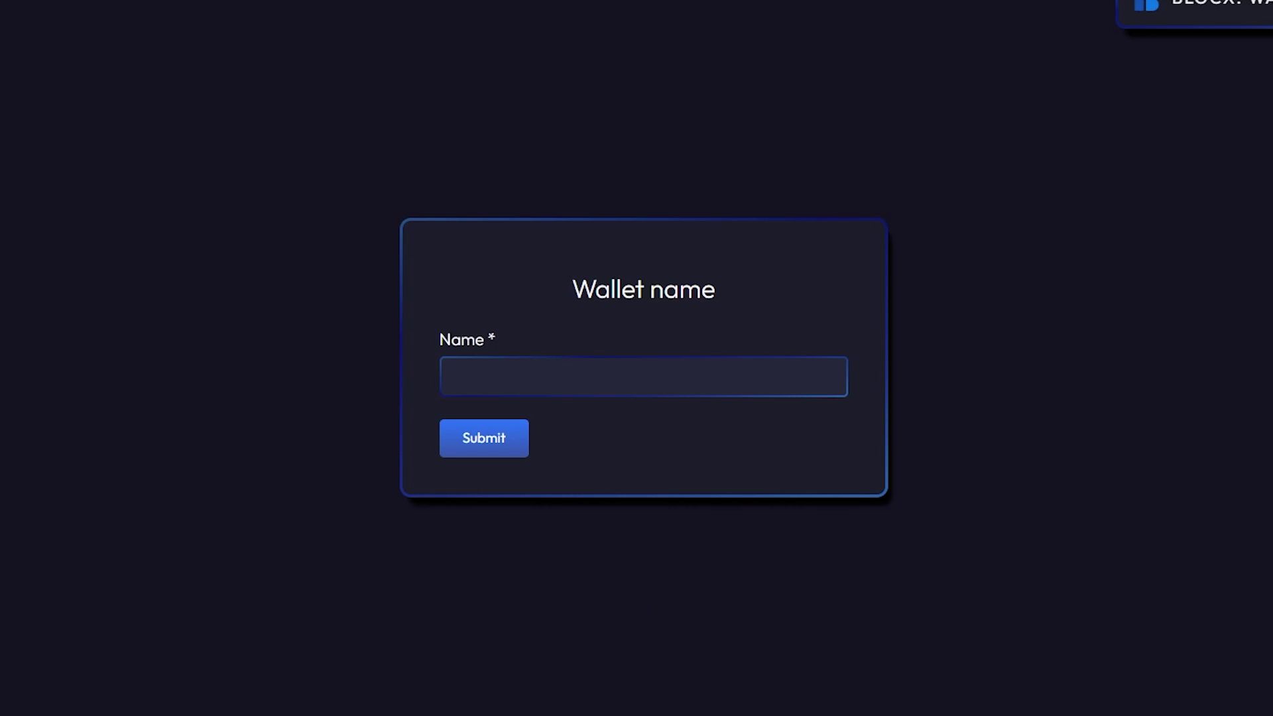
{"action": "left_click", "coordinate": [528, 393]}
{"action": "type", "text": "CryptoJar"}
{"action": "left_click", "coordinate": [475, 438]}
Set the wallet password and begin entering the wallet PIN.
{"action": "left_click", "coordinate": [682, 314]}
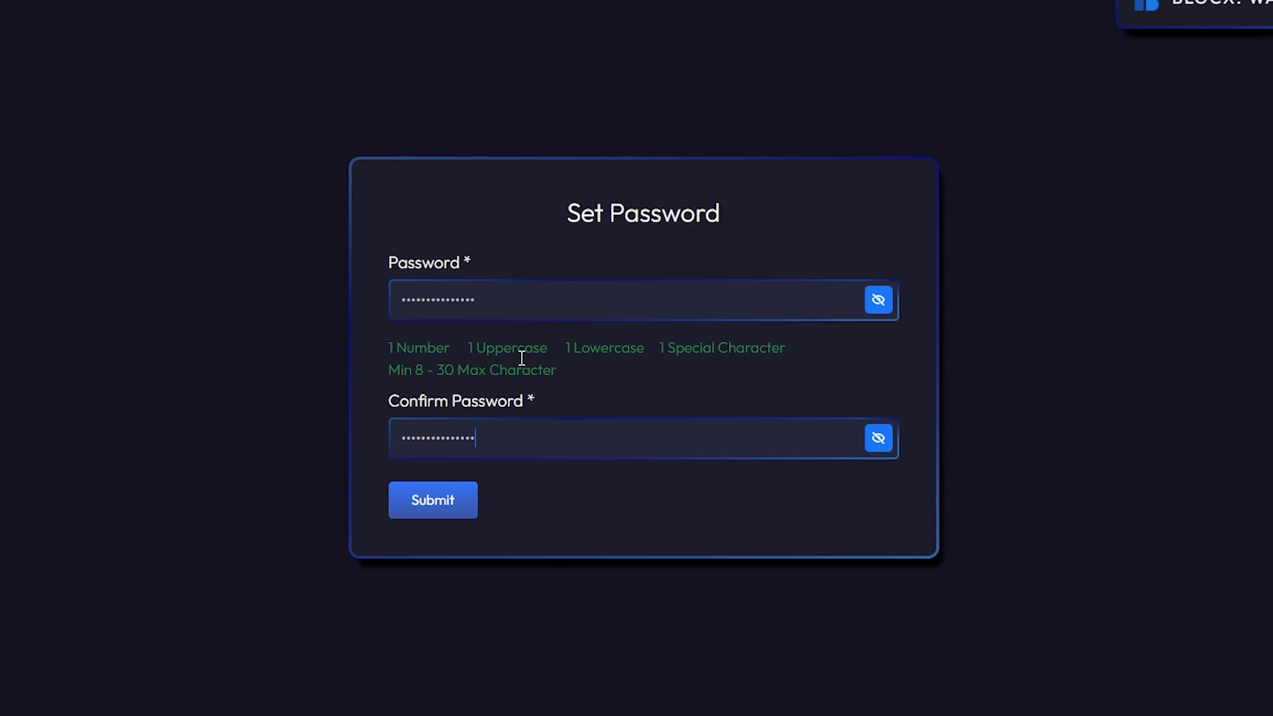
{"action": "left_click", "coordinate": [432, 508]}
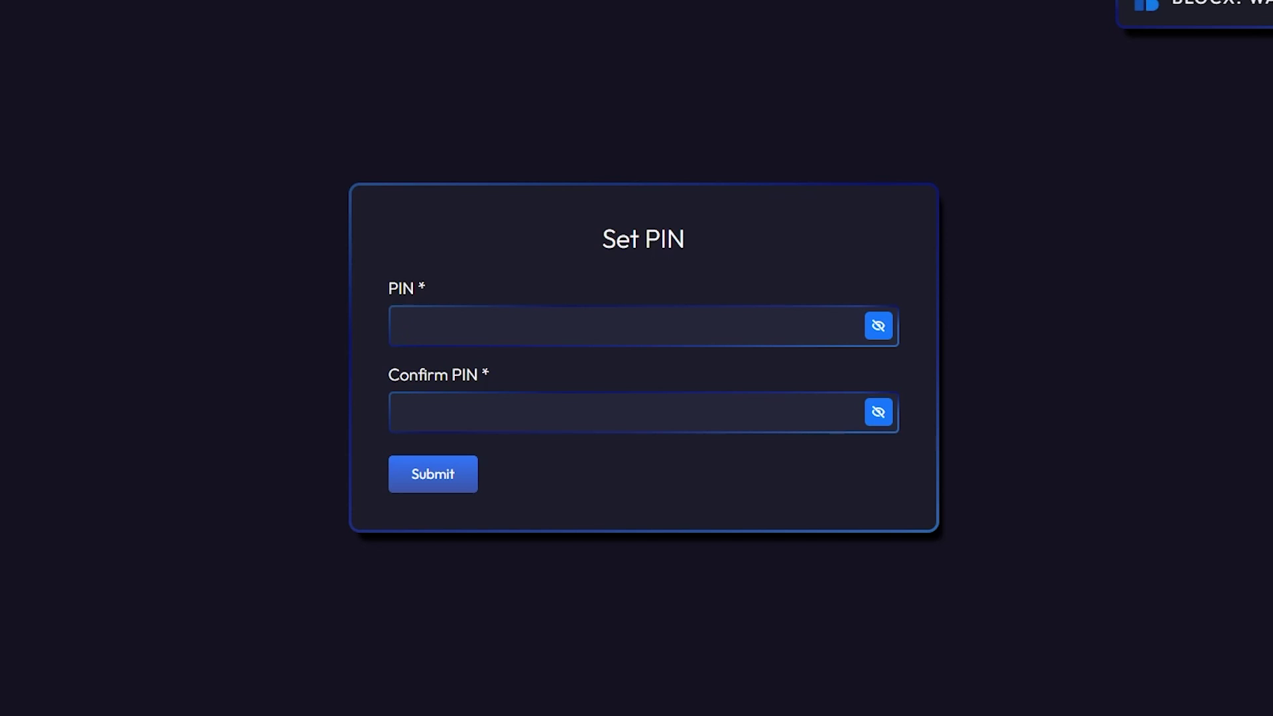
{"action": "type", "text": "123456"}
{"action": "left_click", "coordinate": [466, 418]}
Finish and submit the wallet PIN, then switch to the XeggeX exchange window.
{"action": "type", "text": "123456"}
{"action": "left_click", "coordinate": [453, 484]}
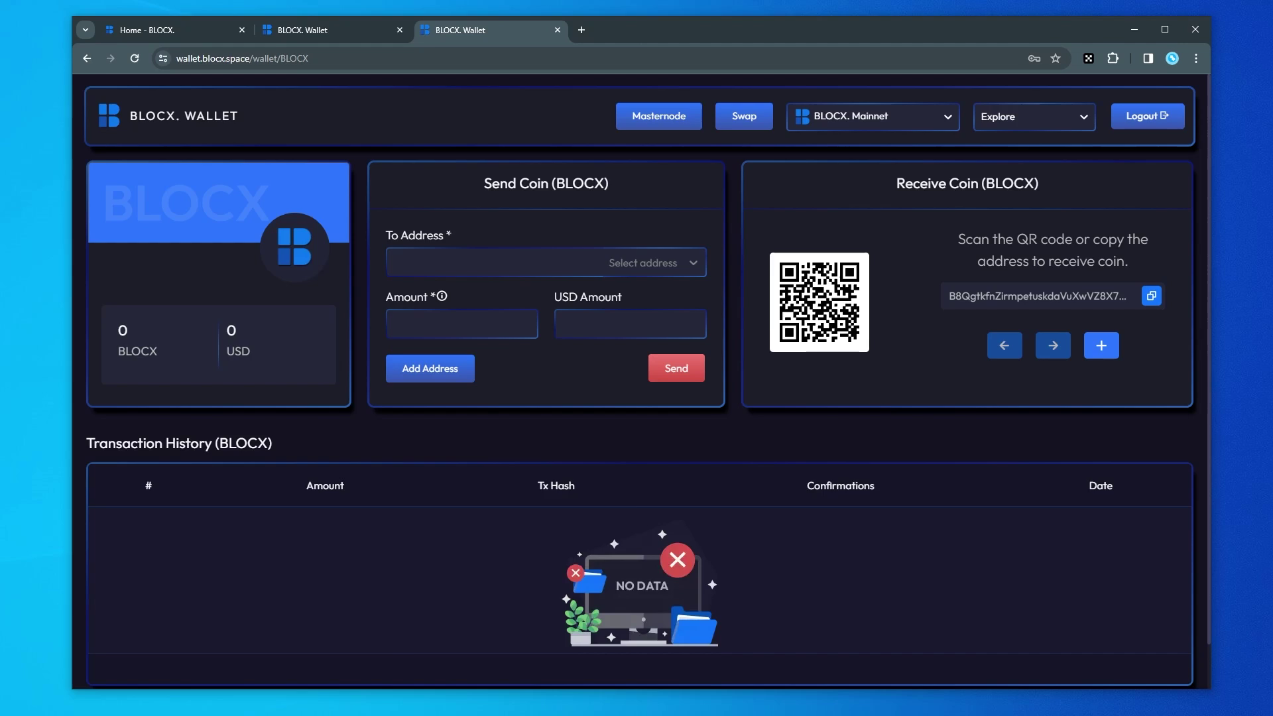
{"action": "key", "text": "alt+Tab"}
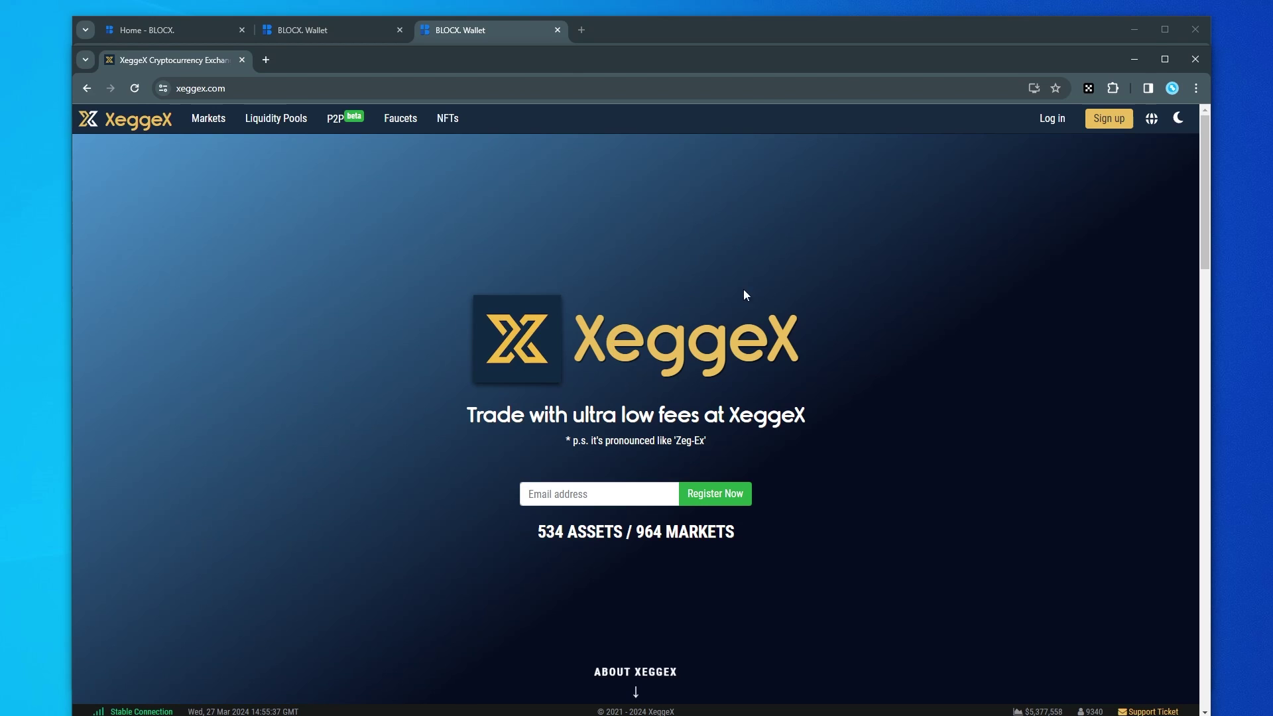
Close the XeggeX window with Ctrl+W to return to the wallet dashboard.
{"action": "key", "text": "ctrl+w"}
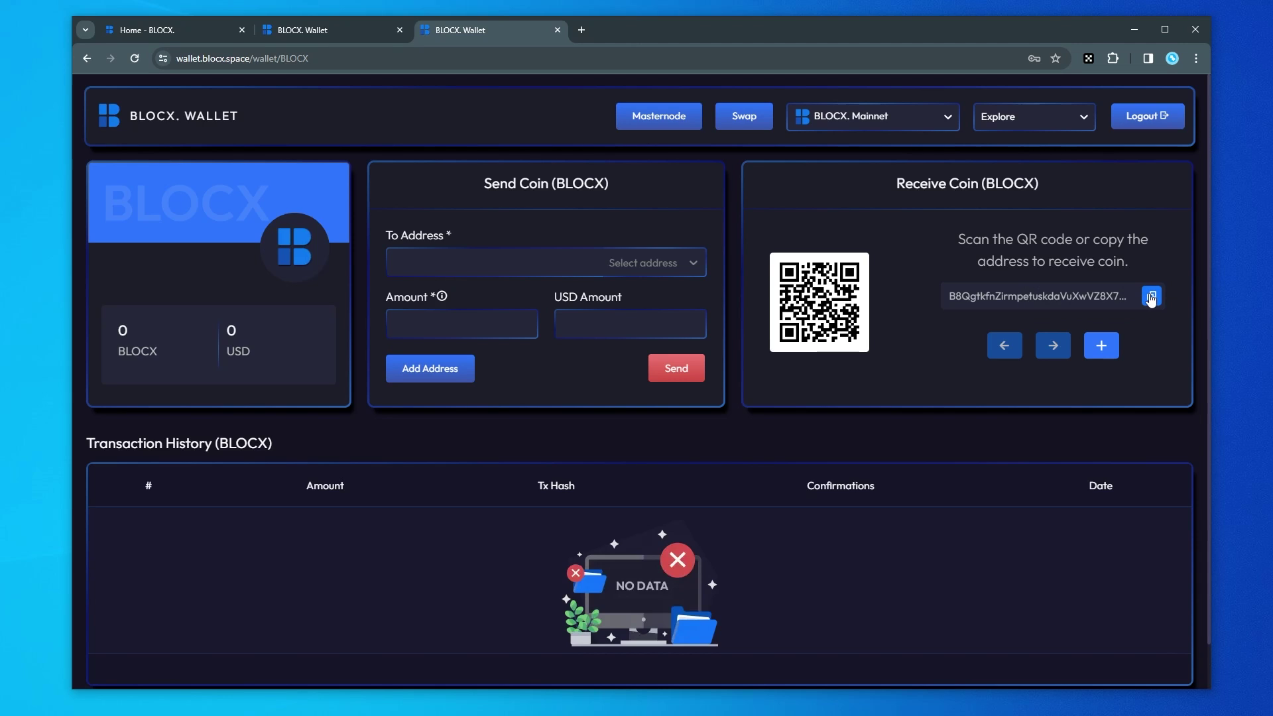
Copy the receive address and, once 10,002 BLOCX arrives, go to the Masternode page.
{"action": "left_click", "coordinate": [1151, 296]}
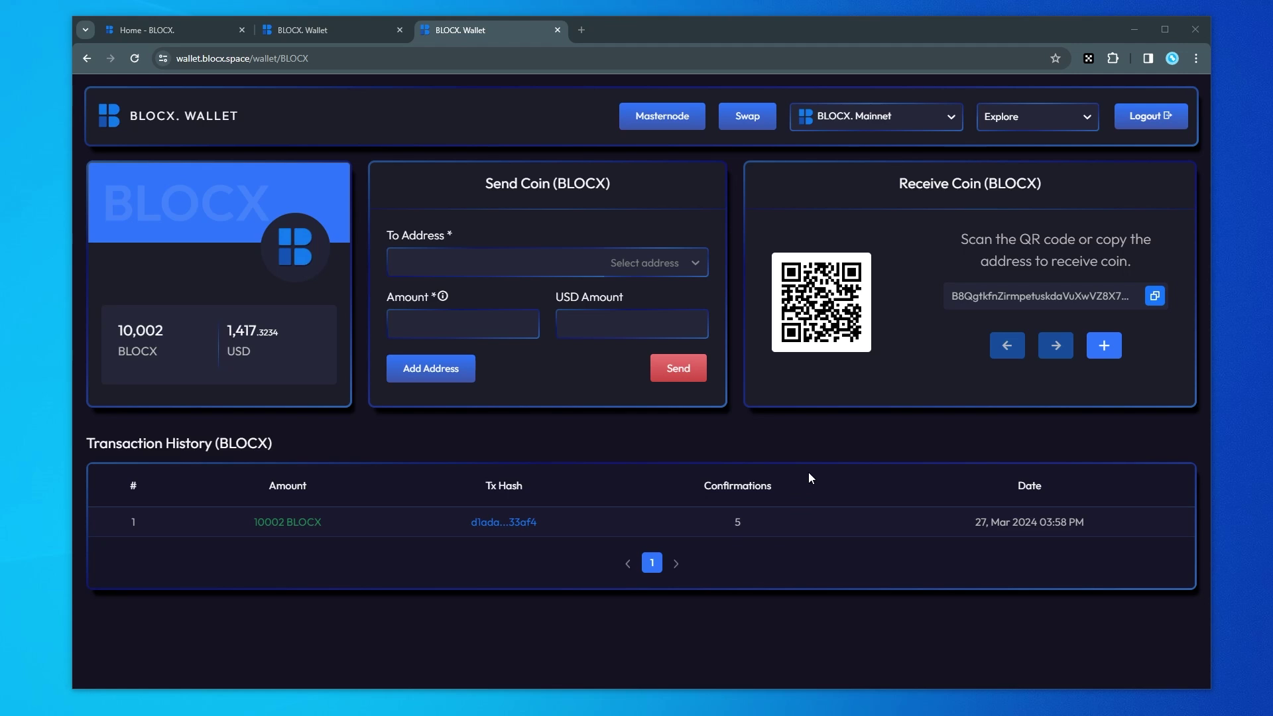
{"action": "left_click", "coordinate": [674, 122]}
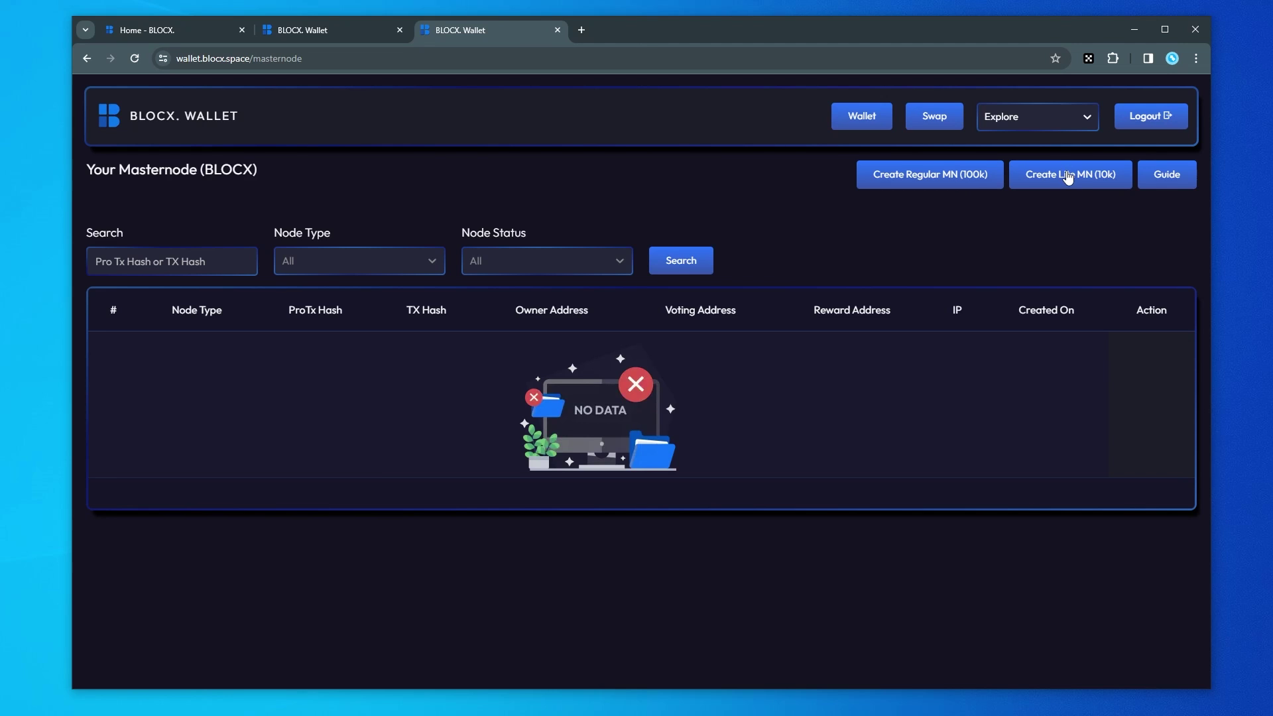
Start a Lite masternode (10k) and paste the fourth Node Orbit node's IP into IP Address.
{"action": "left_click", "coordinate": [1075, 176]}
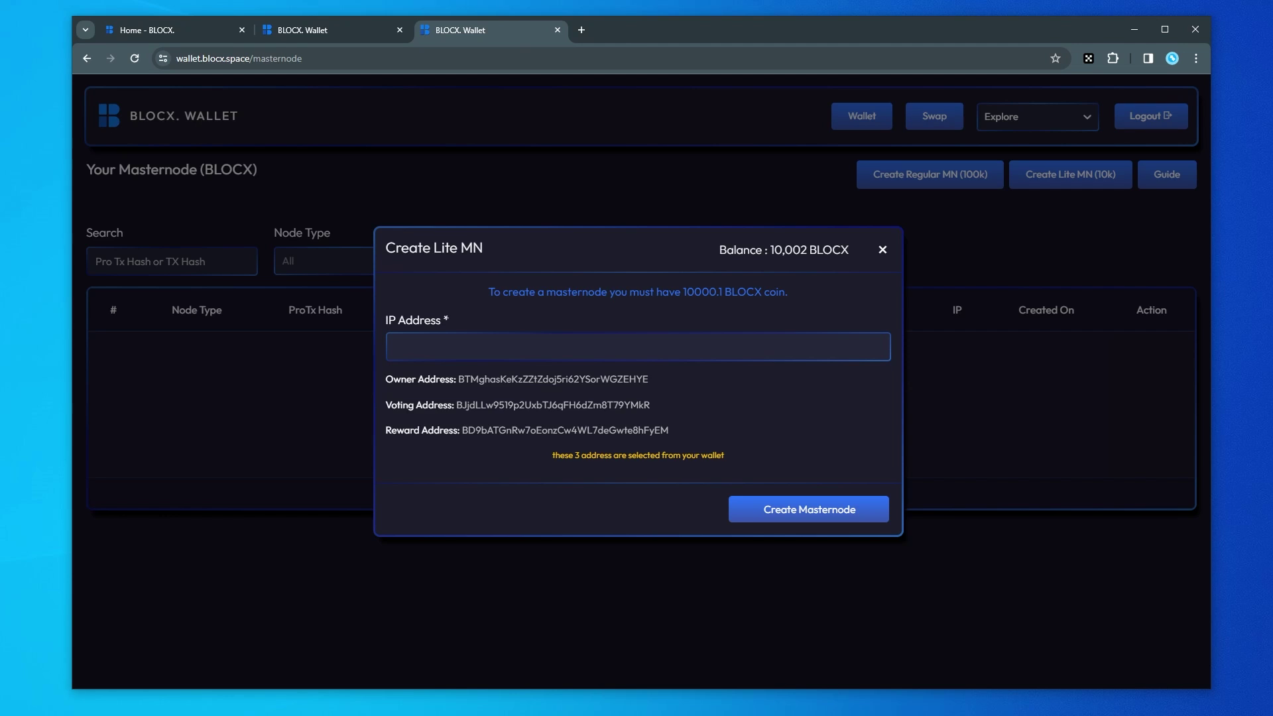
{"action": "key", "text": "alt+Tab"}
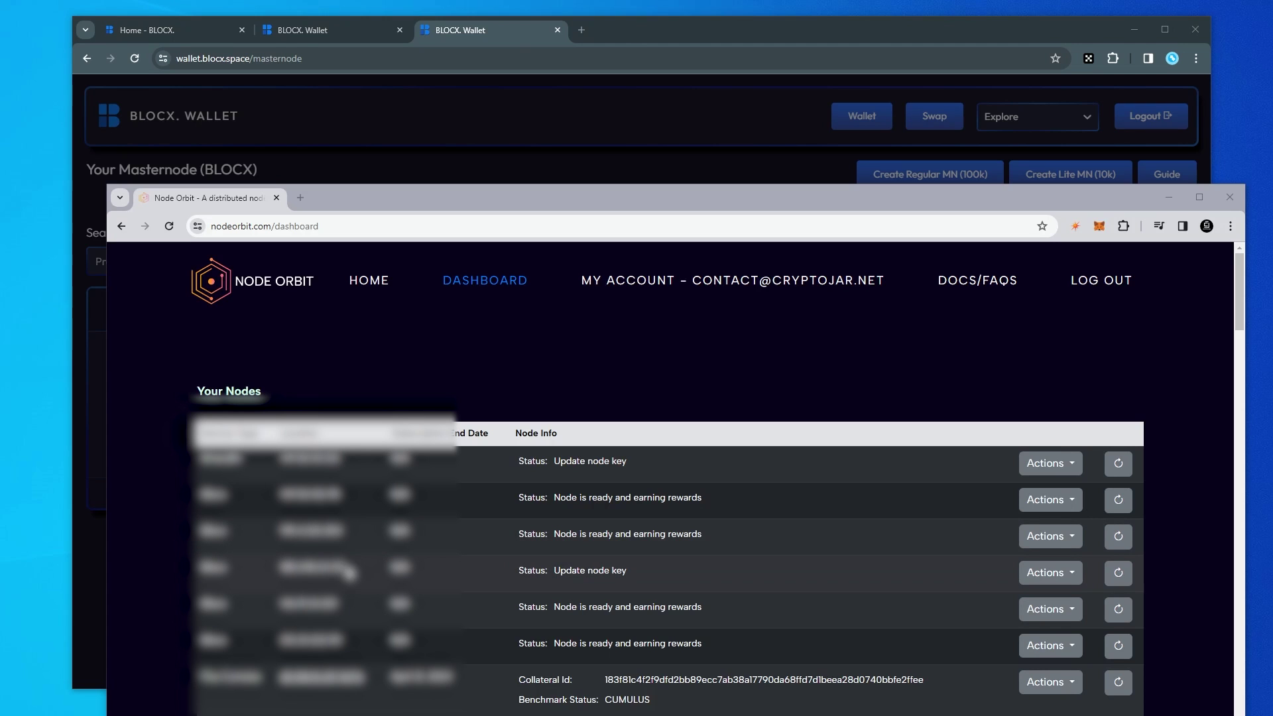
{"action": "left_click_drag", "start_coordinate": [348, 570], "coordinate": [273, 570]}
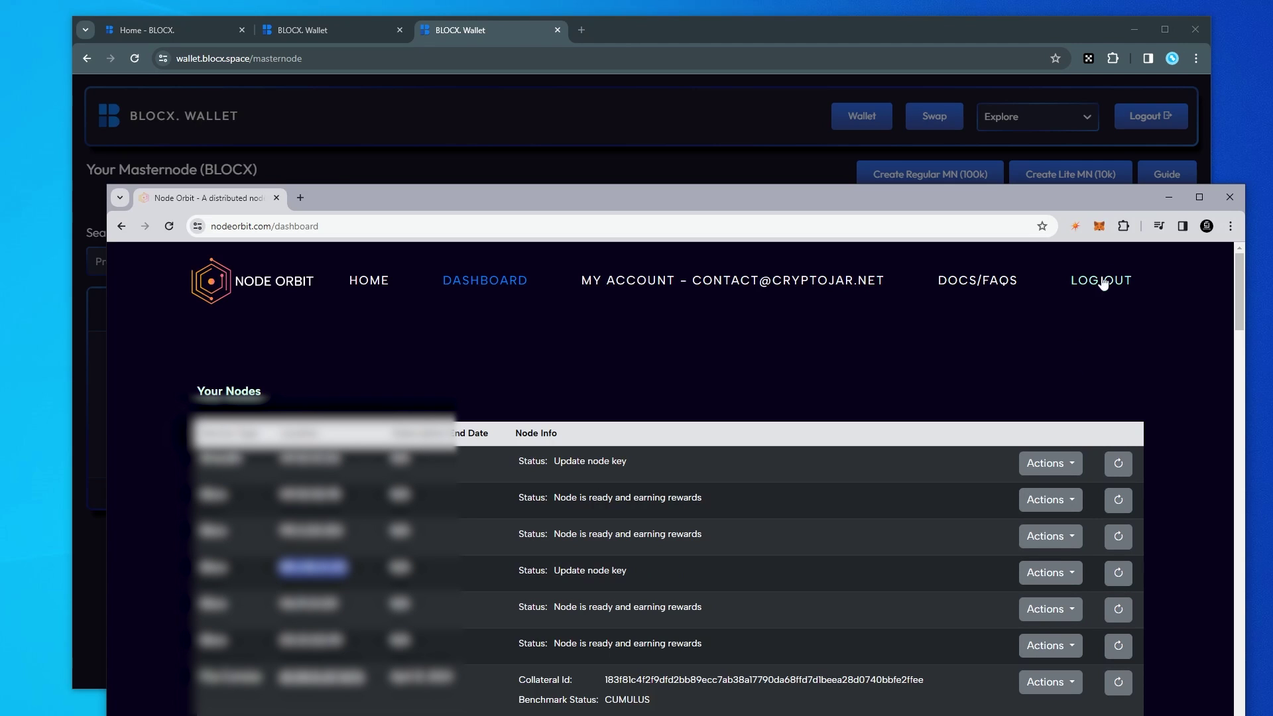
{"action": "left_click", "coordinate": [1169, 197]}
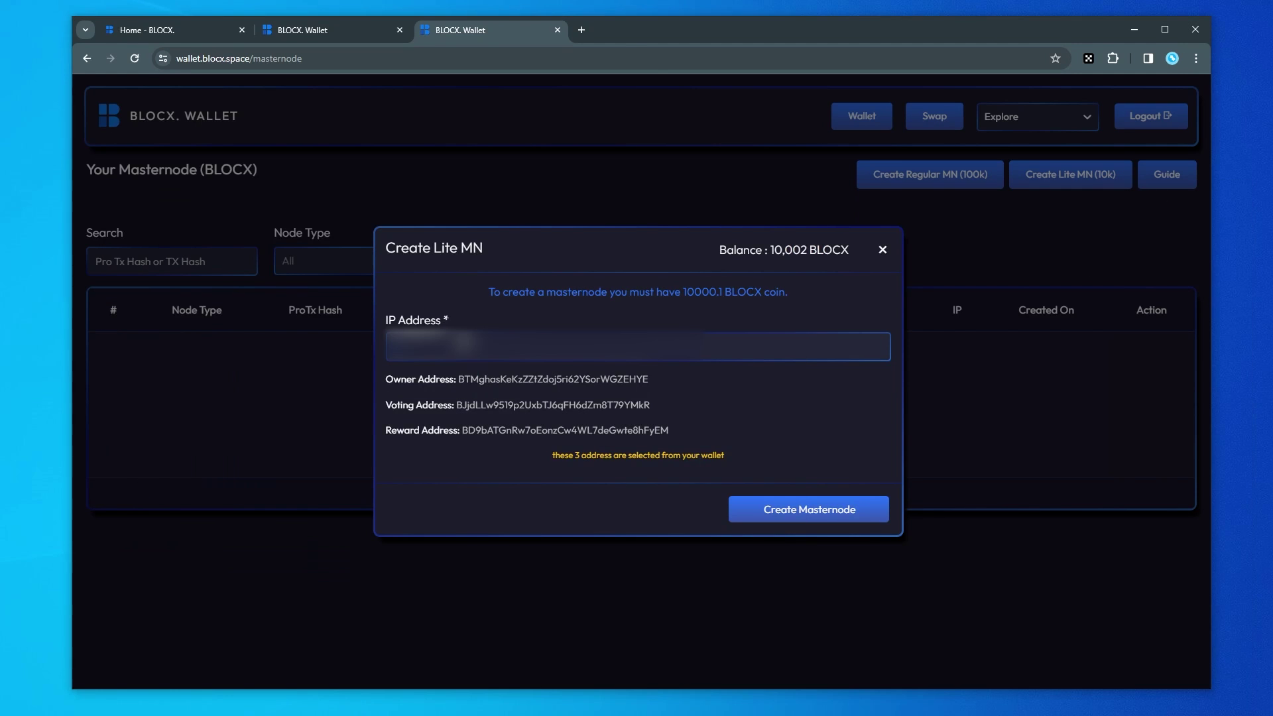
{"action": "key", "text": "ctrl+v"}
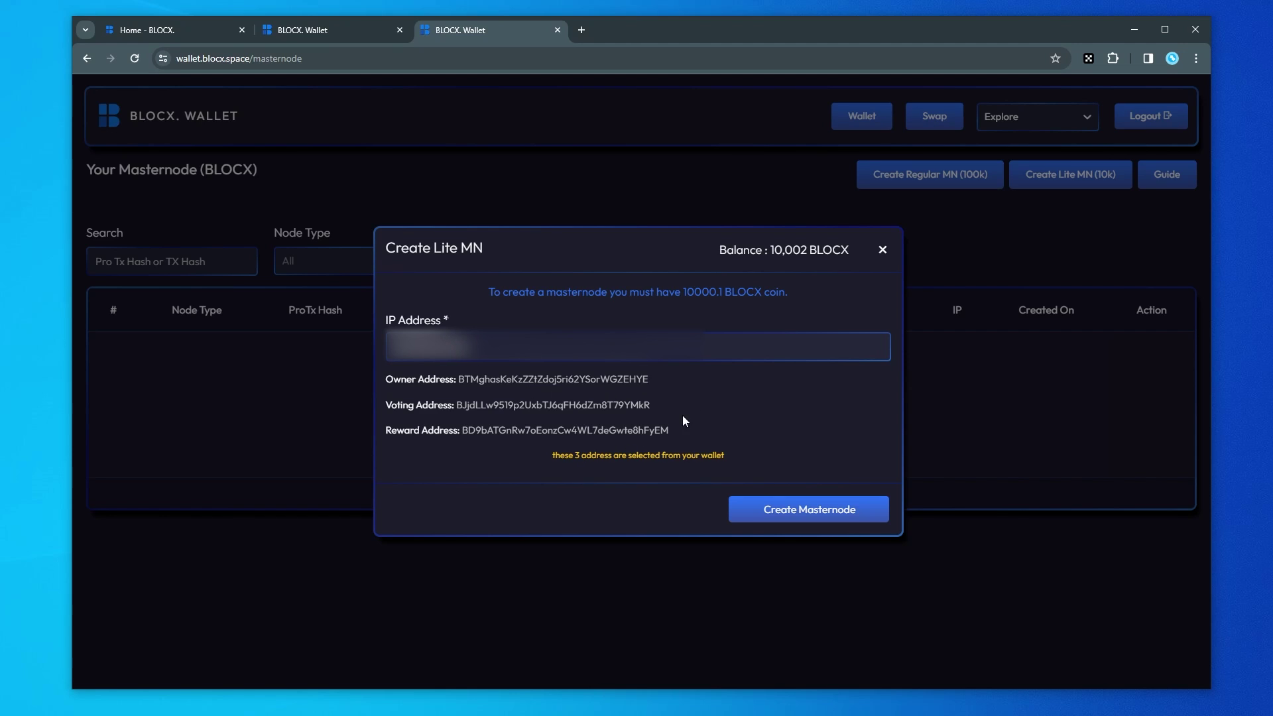
Create the Lite masternode and copy its masternode key from the generated configuration.
{"action": "left_click", "coordinate": [823, 515]}
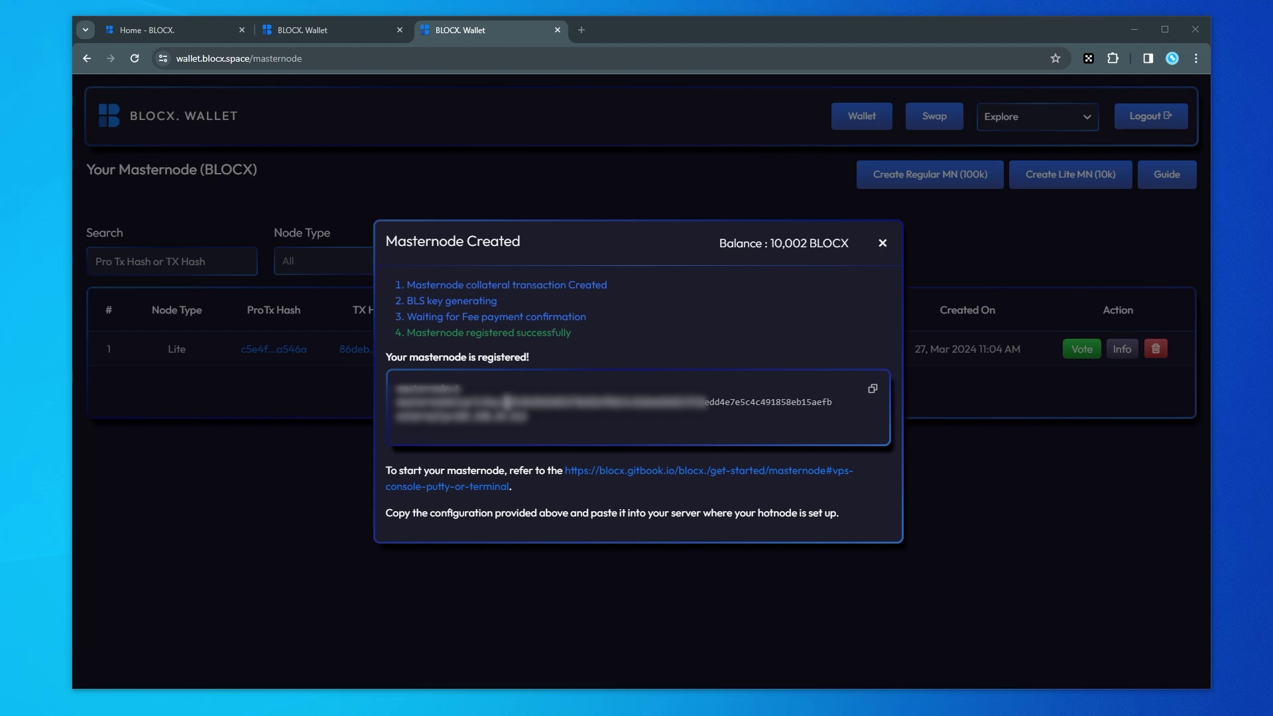
{"action": "left_click_drag", "start_coordinate": [505, 402], "coordinate": [830, 401]}
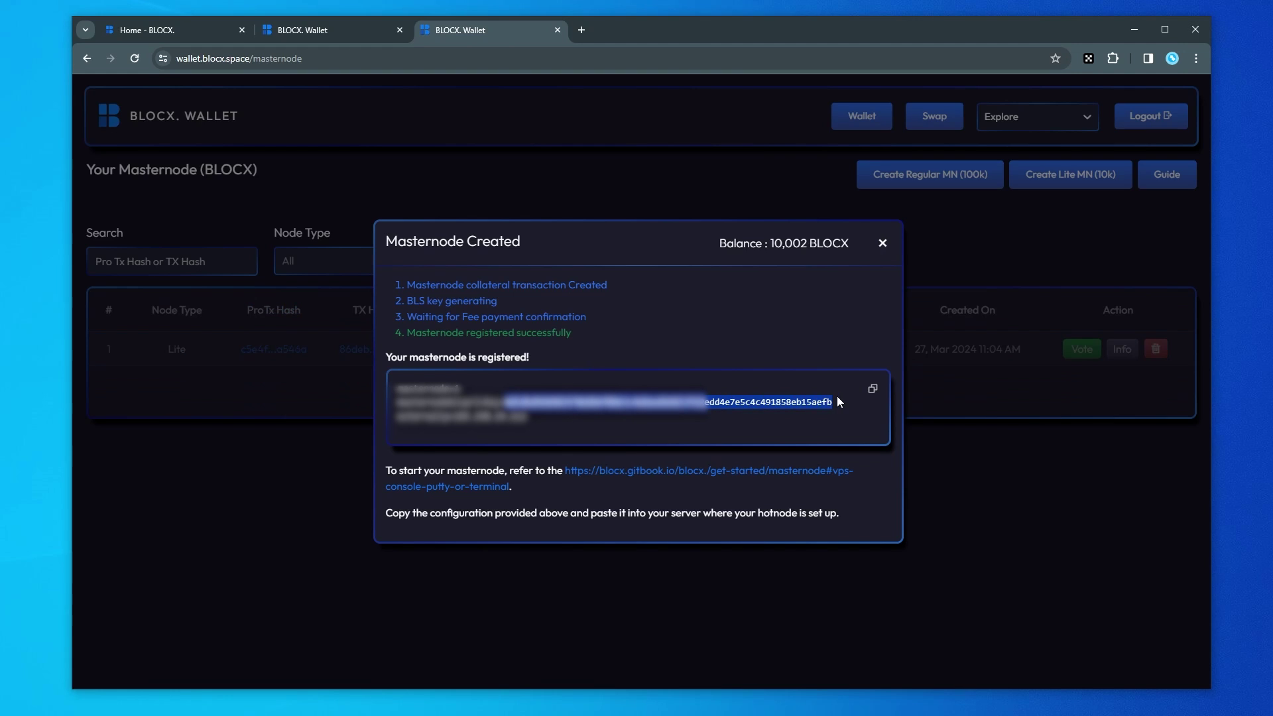
{"action": "right_click", "coordinate": [783, 398]}
{"action": "left_click", "coordinate": [802, 413]}
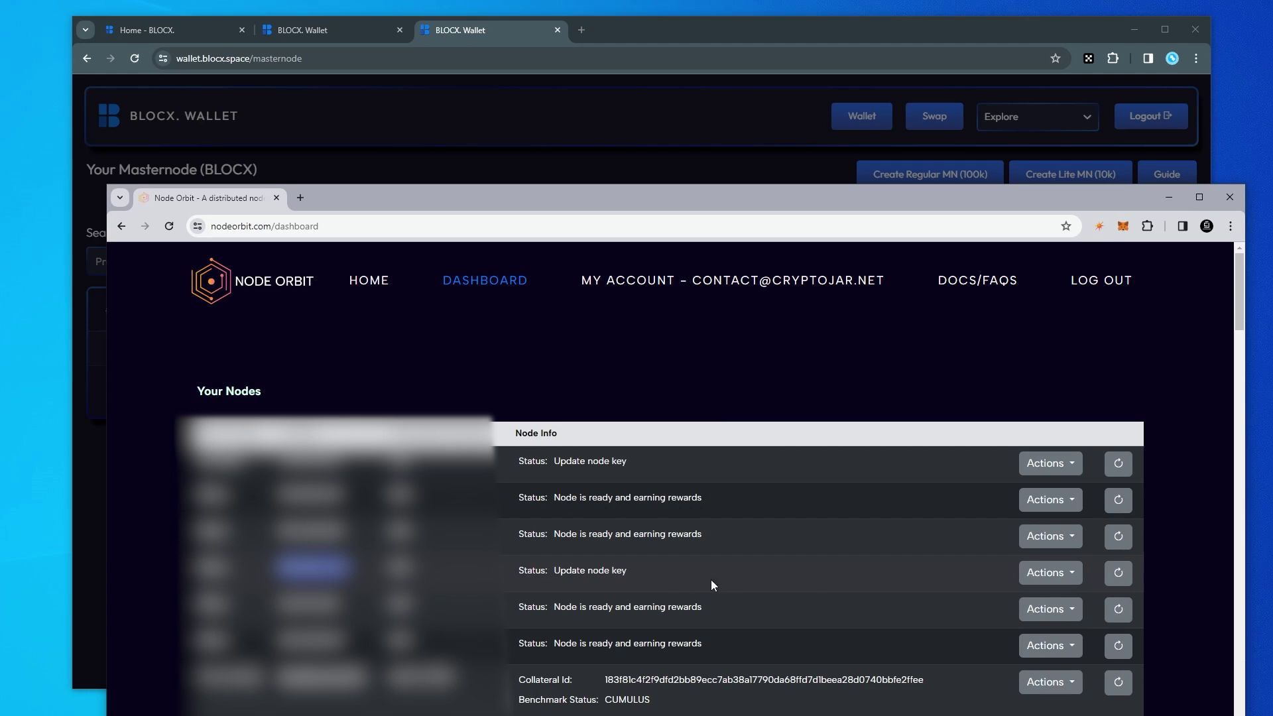
Open Update Node Data for the fourth node and paste the masternode key into Key.
{"action": "left_click", "coordinate": [1058, 574]}
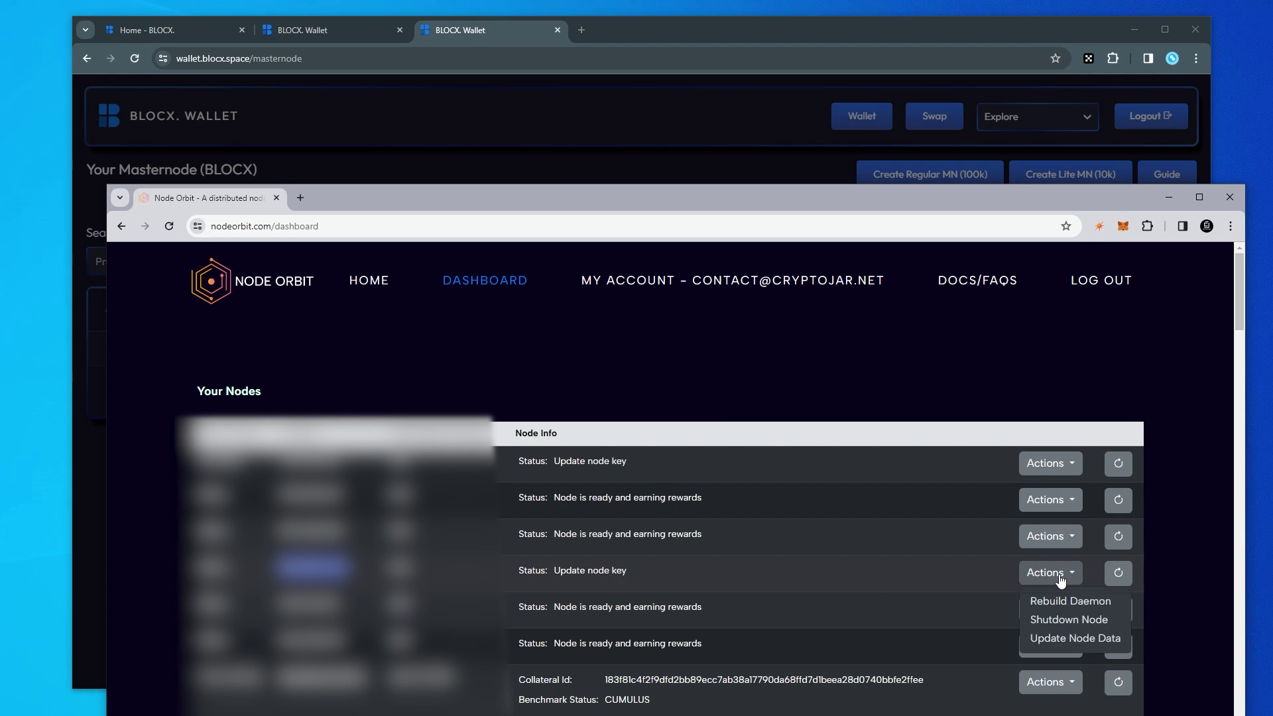
{"action": "left_click", "coordinate": [1072, 638]}
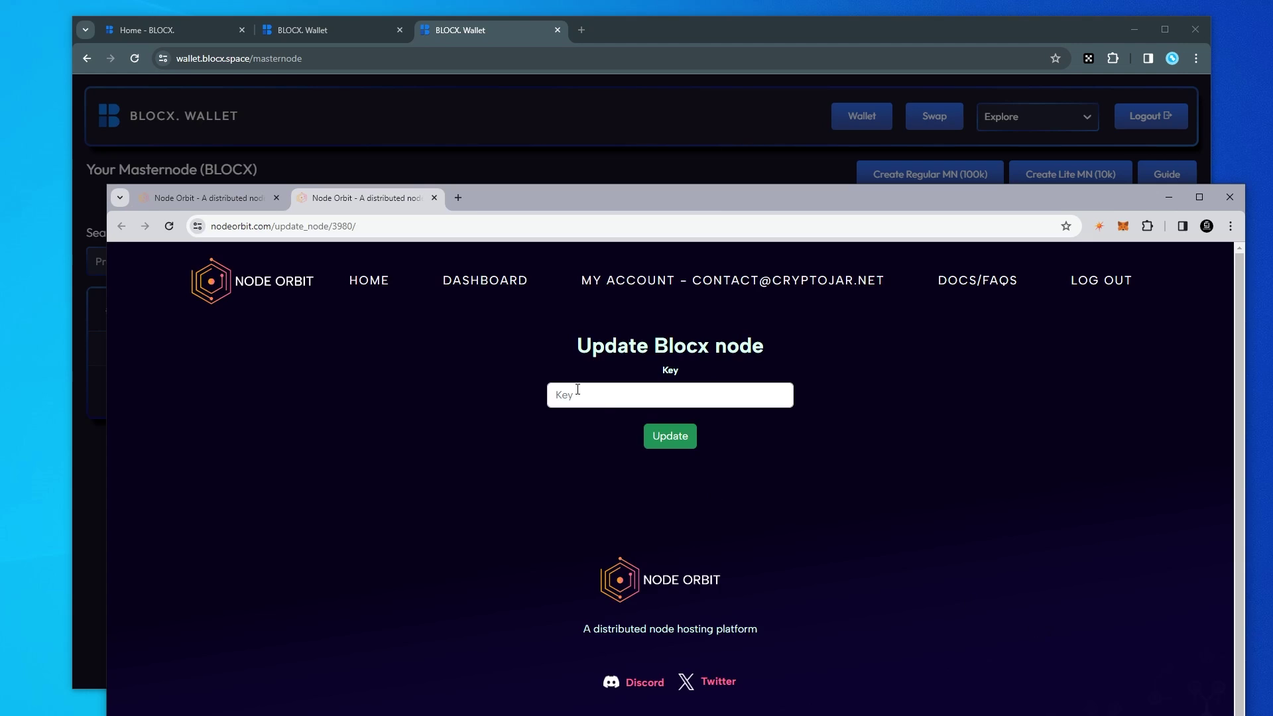
{"action": "right_click", "coordinate": [577, 396]}
{"action": "left_click", "coordinate": [616, 537]}
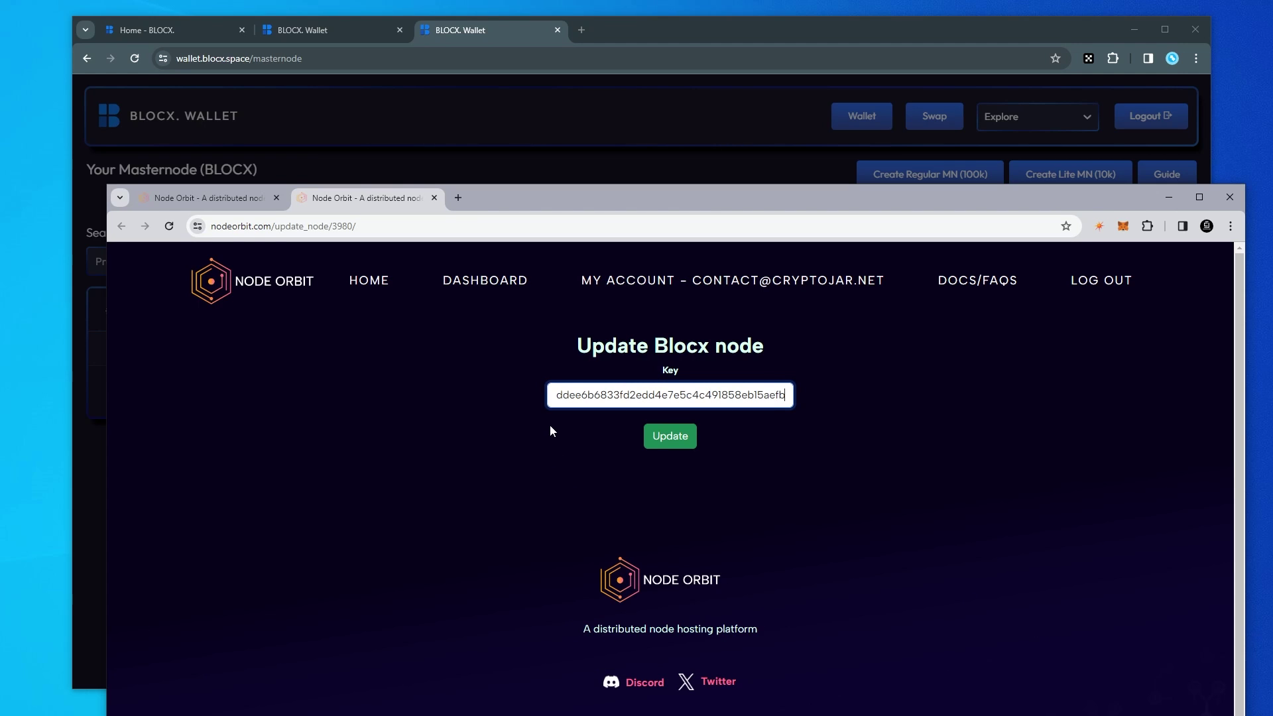